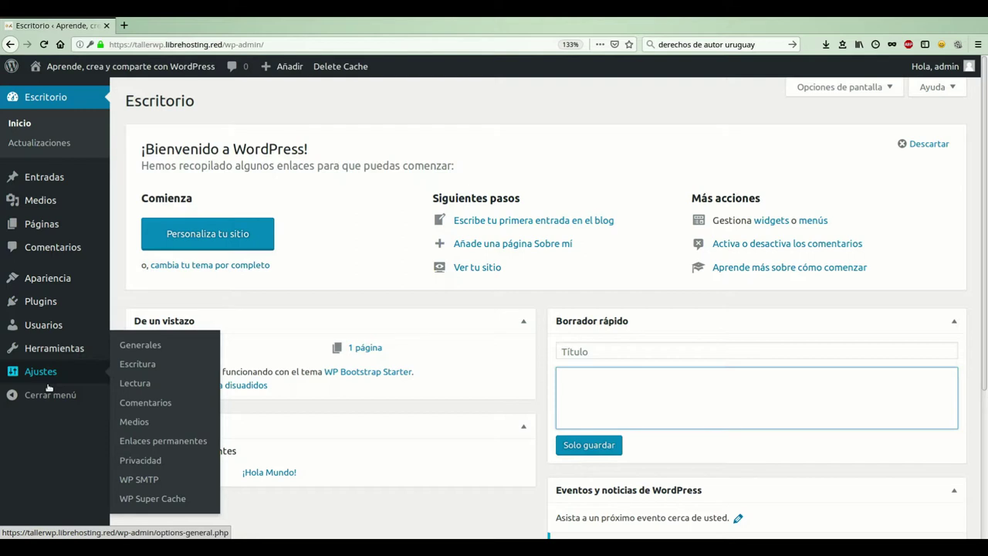
Step: Complete the short description in the general settings to read "Taller online de WordPress para organizaciones sociales de América Latina"
left_click(144, 361)
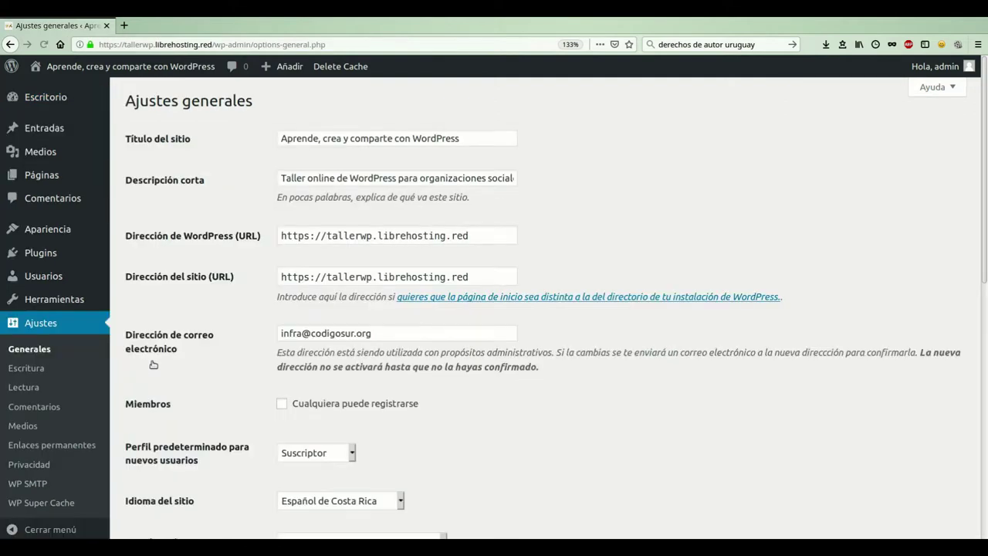
left_click(462, 143)
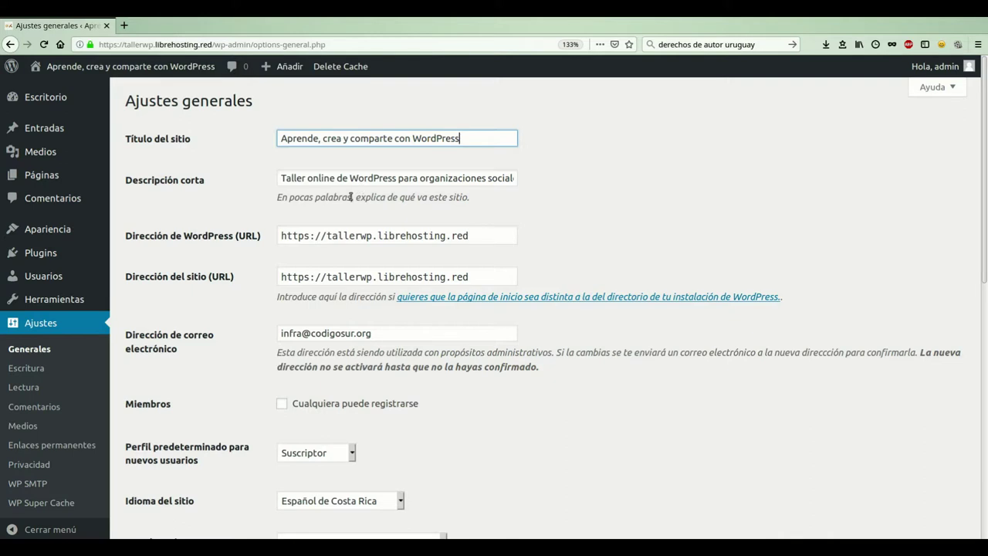
left_click(308, 178)
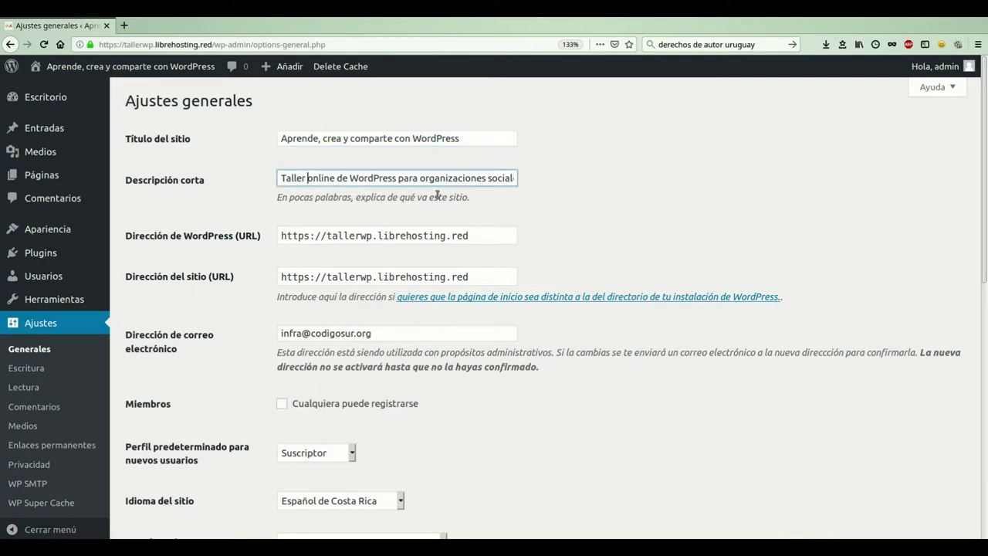
key("End")
type("ina")
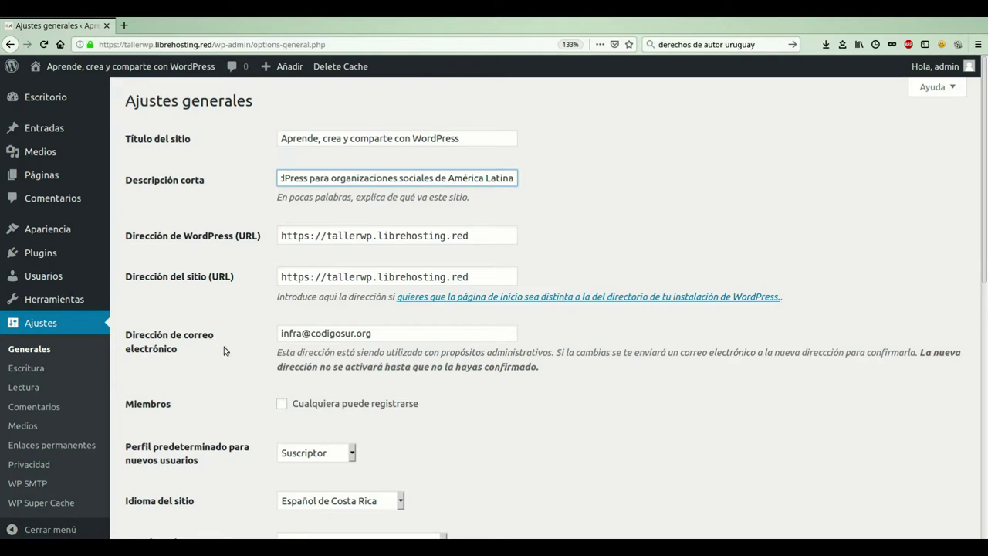
Step: Set the site's time zone to UTC-3 in the general settings
scroll(257, 352, "down", 3)
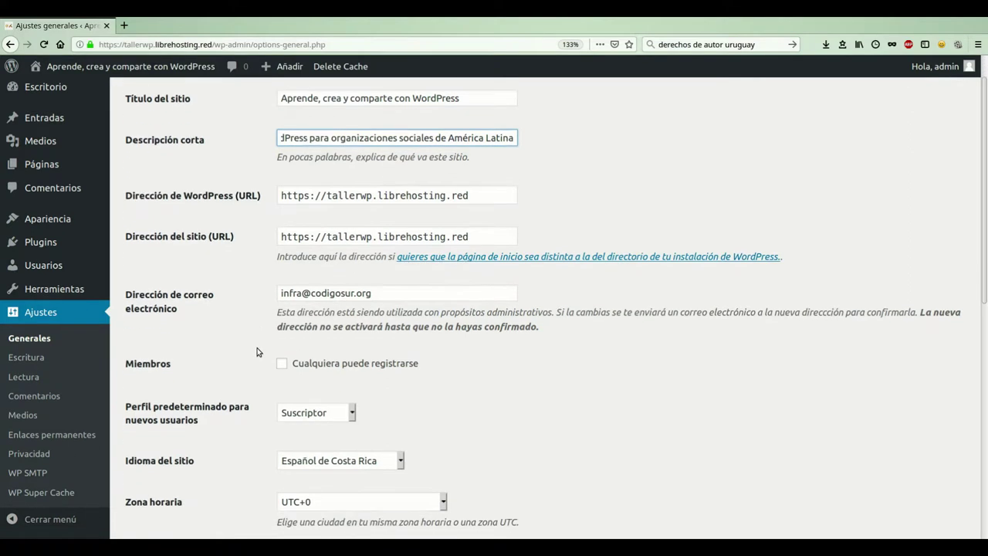
scroll(267, 337, "down", 1)
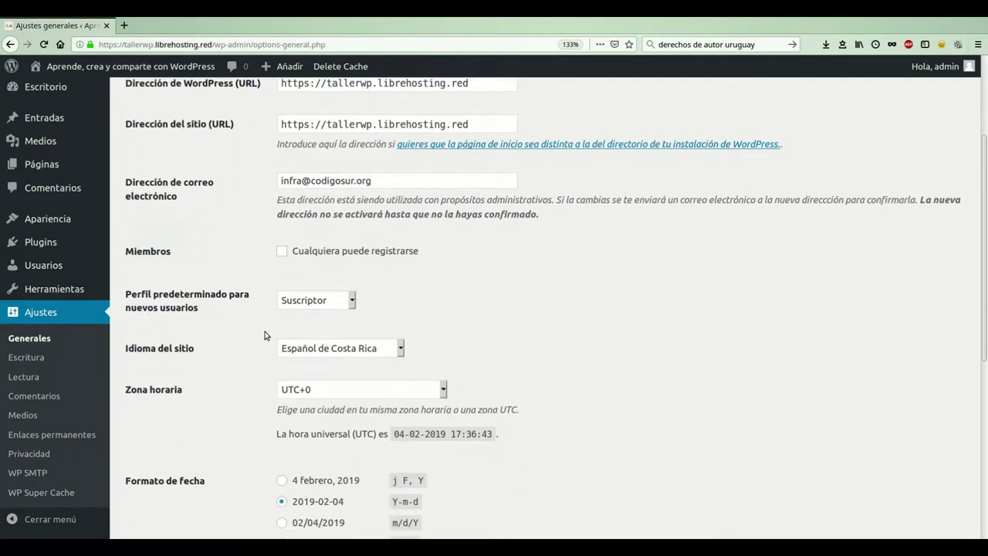
scroll(262, 318, "down", 1)
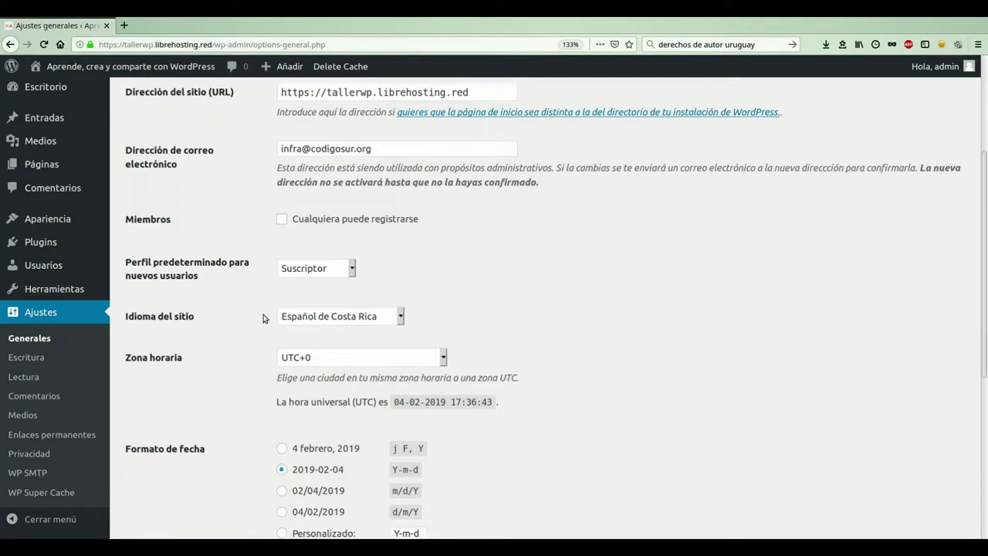
scroll(262, 318, "down", 1)
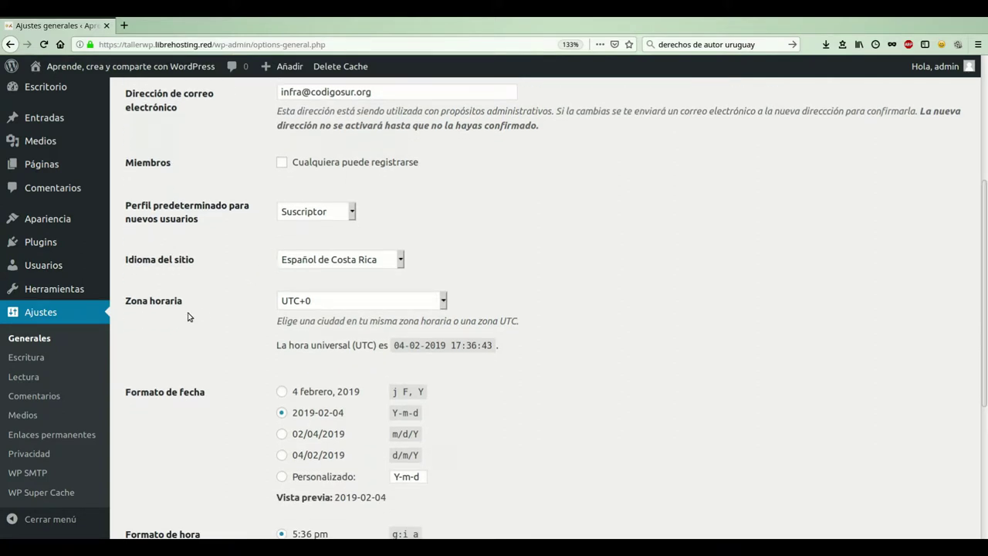
left_click(432, 301)
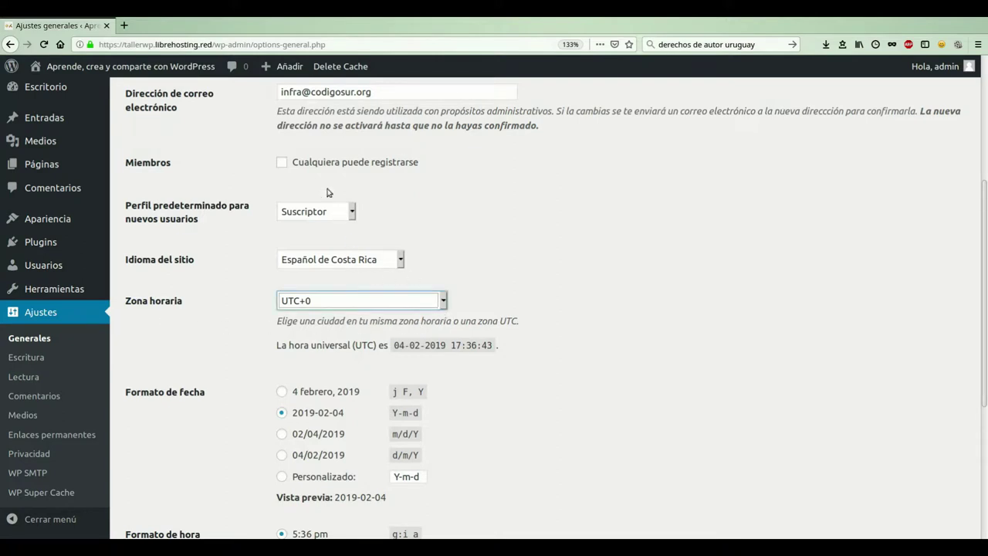
key("Up")
key("Up")
key("Up")
key("Up")
key("Up")
key("Up")
Step: Set the site's date format to day/month/year (d/m/Y)
scroll(248, 339, "down", 2)
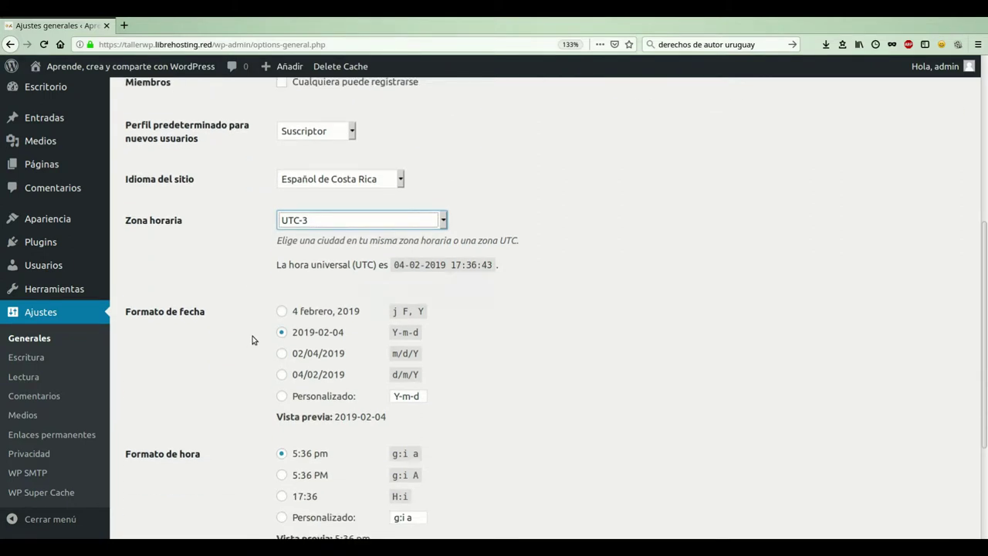
scroll(252, 339, "down", 1)
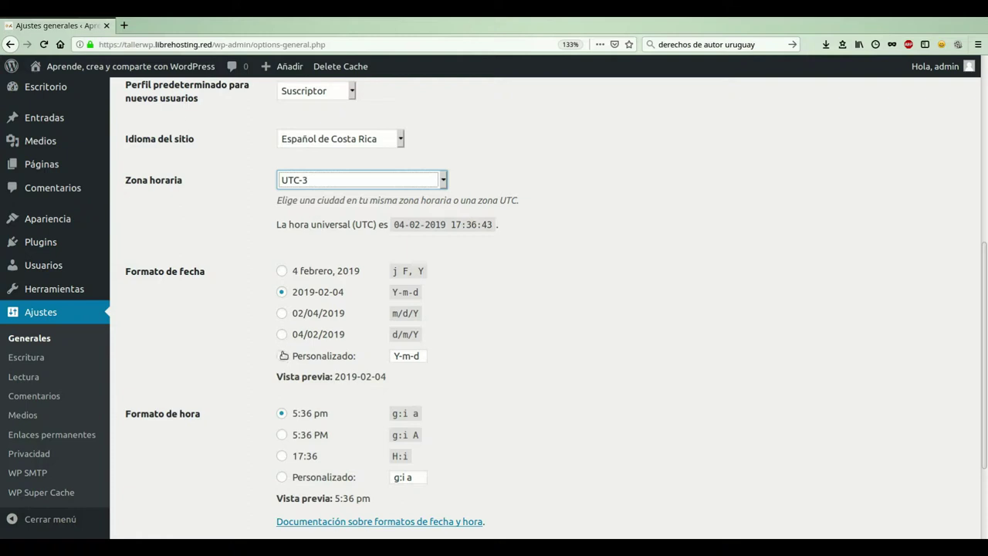
left_click(282, 335)
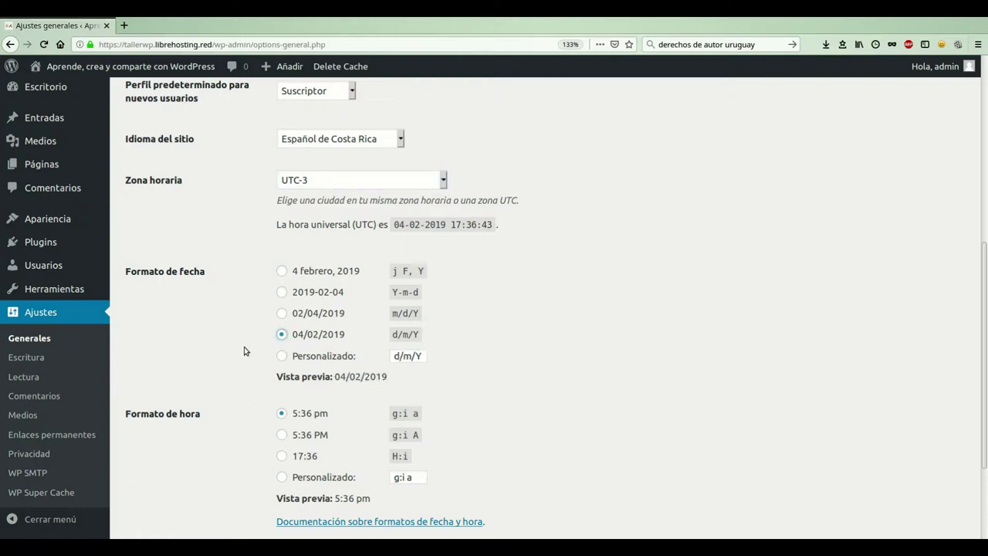
Step: Set the time format to the 24-hour option (H:i) and save the general settings
scroll(257, 353, "down", 1)
scroll(257, 354, "down", 2)
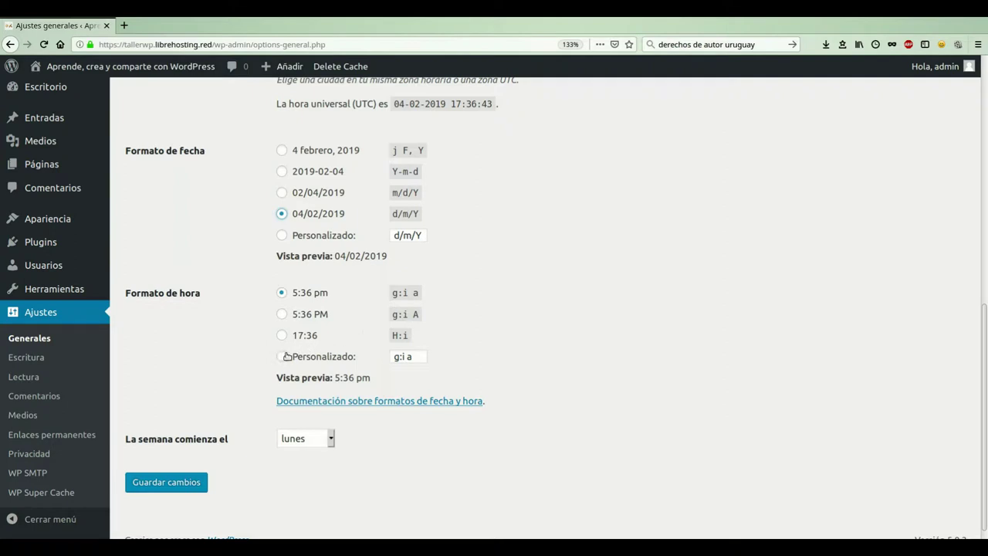
left_click(282, 335)
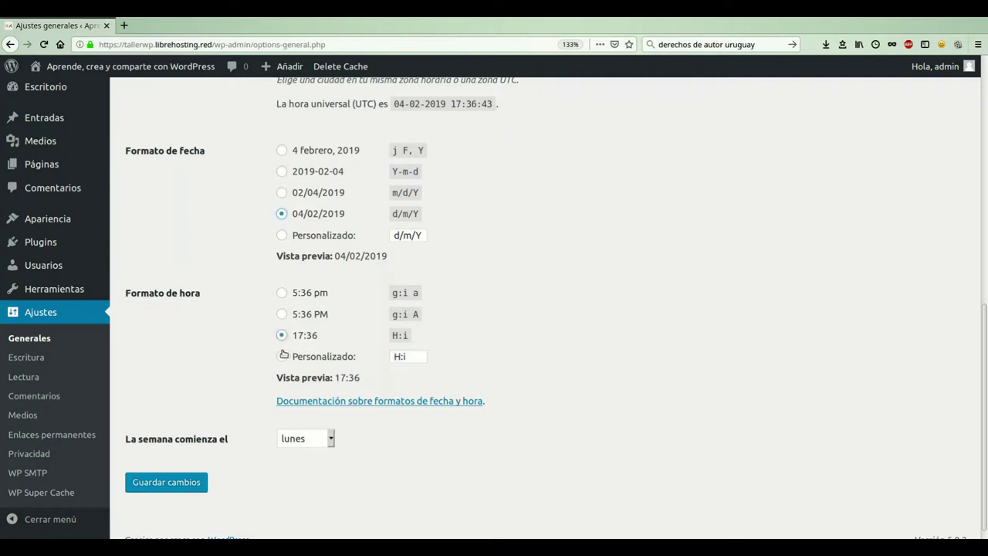
scroll(255, 362, "down", 1)
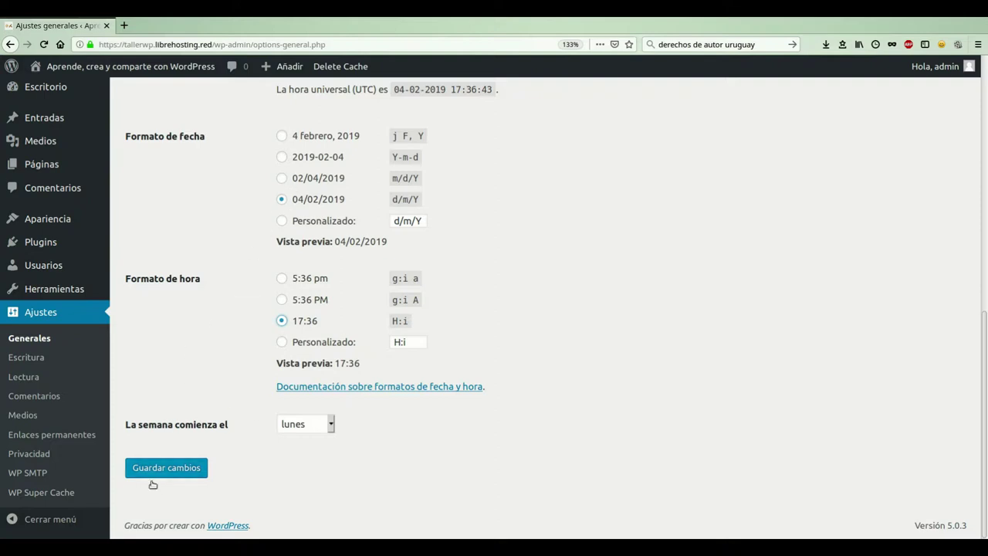
left_click(174, 468)
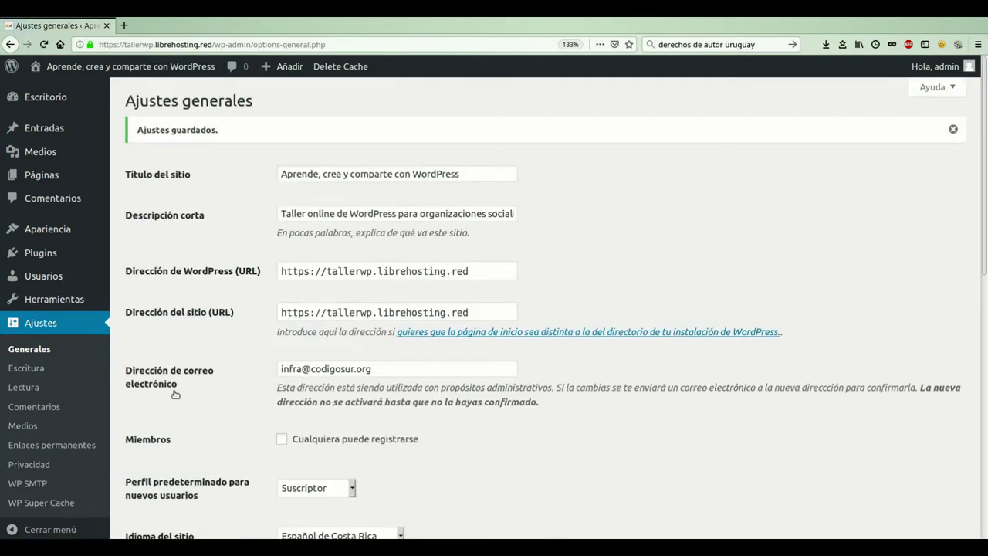
Step: Open the writing settings and review the default post category, post format and publishing by e-mail options
left_click(25, 386)
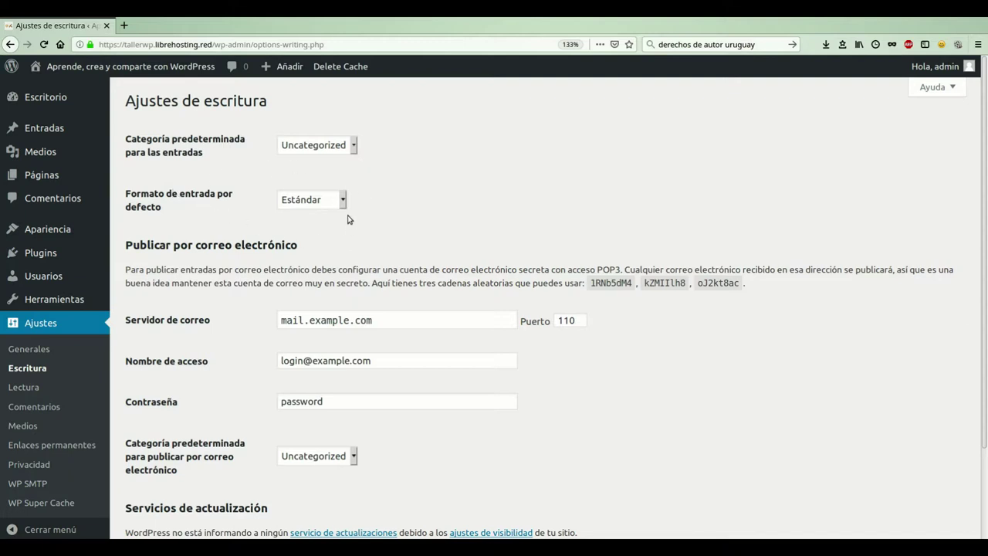
scroll(258, 311, "down", 2)
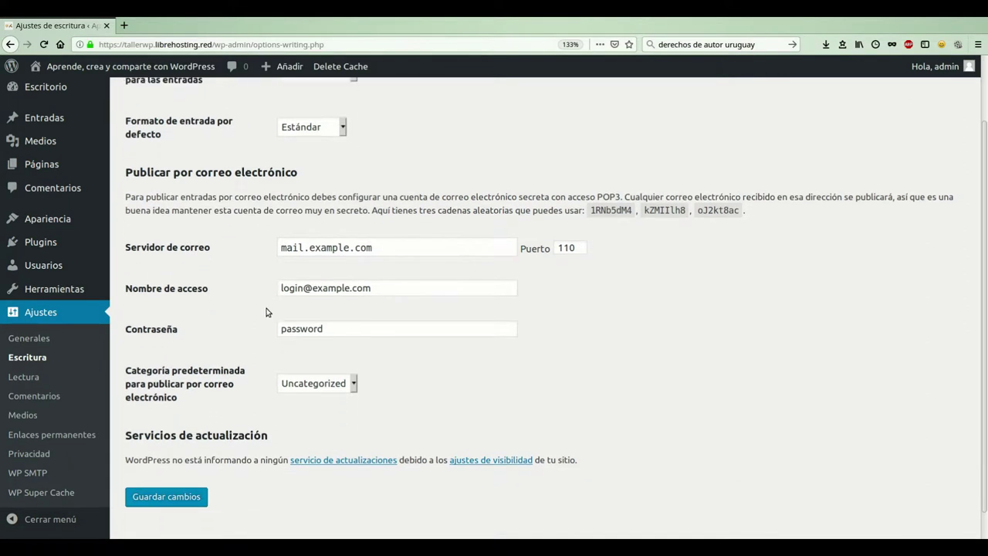
scroll(260, 307, "up", 2)
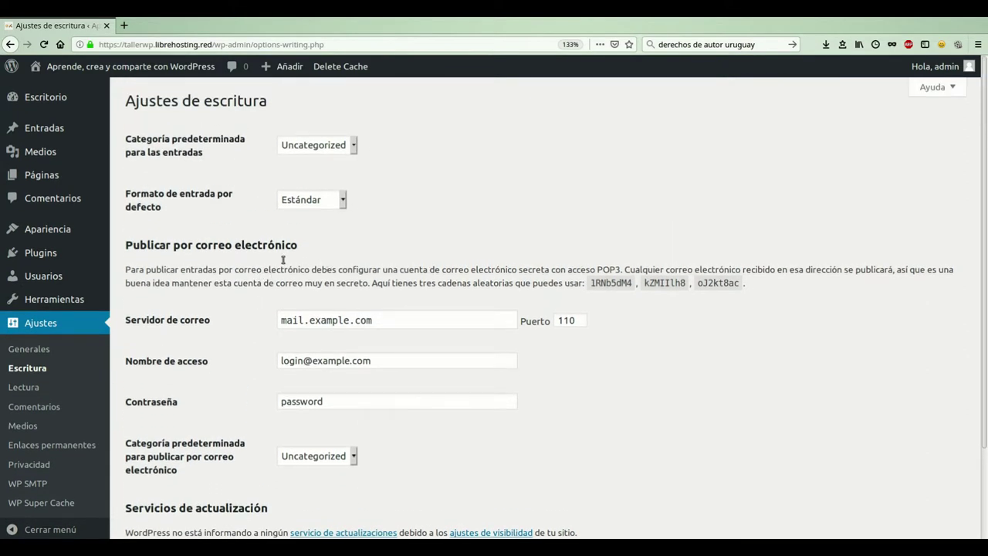
scroll(253, 284, "down", 4)
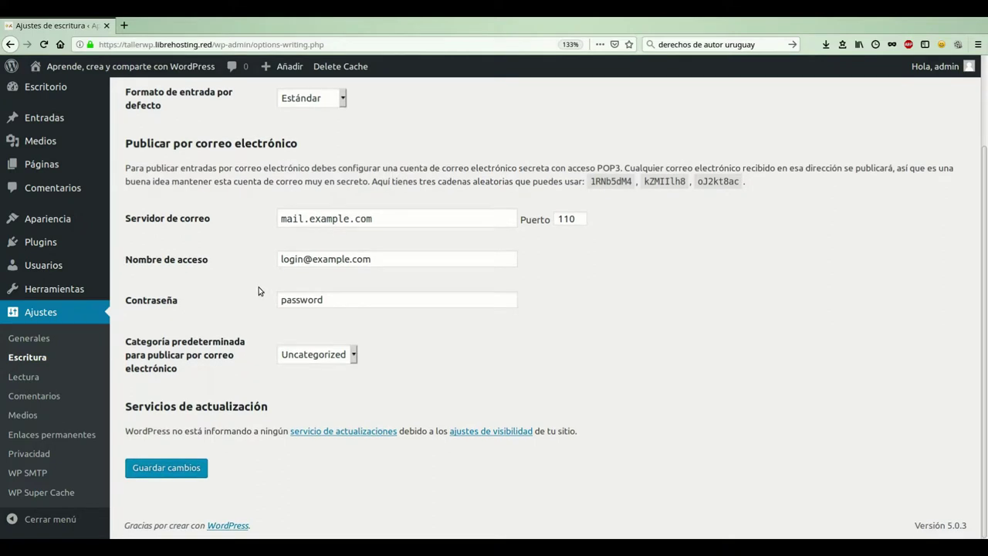
Step: In the reading settings, try a static page as the front page and switch back to "Tus últimas entradas"
left_click(21, 395)
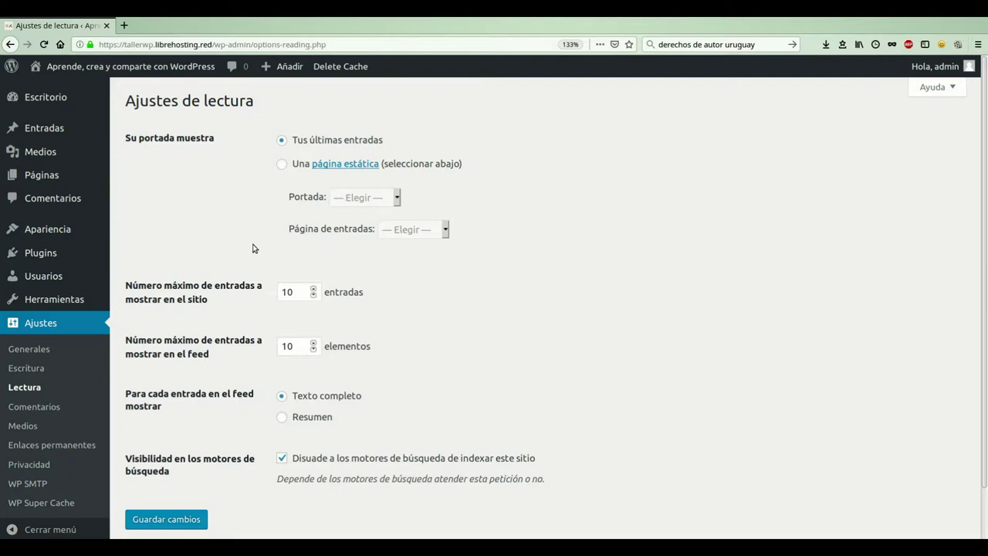
left_click(281, 164)
key("Up")
scroll(248, 241, "down", 1)
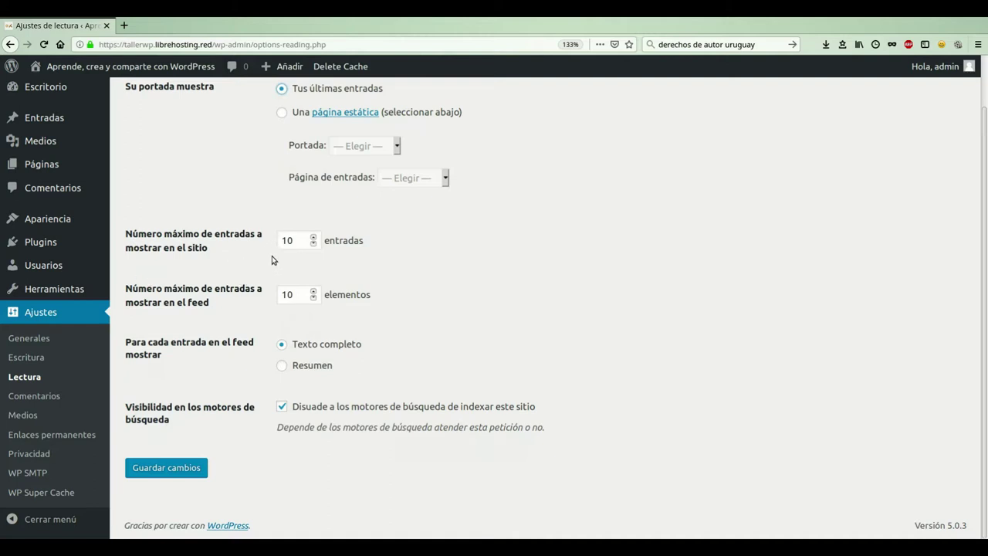
key("Down")
key("Down")
key("Down")
key("Up")
key("Up")
Step: Stop discouraging search engines from indexing the site and save the reading settings
left_click(282, 424)
left_click(157, 476)
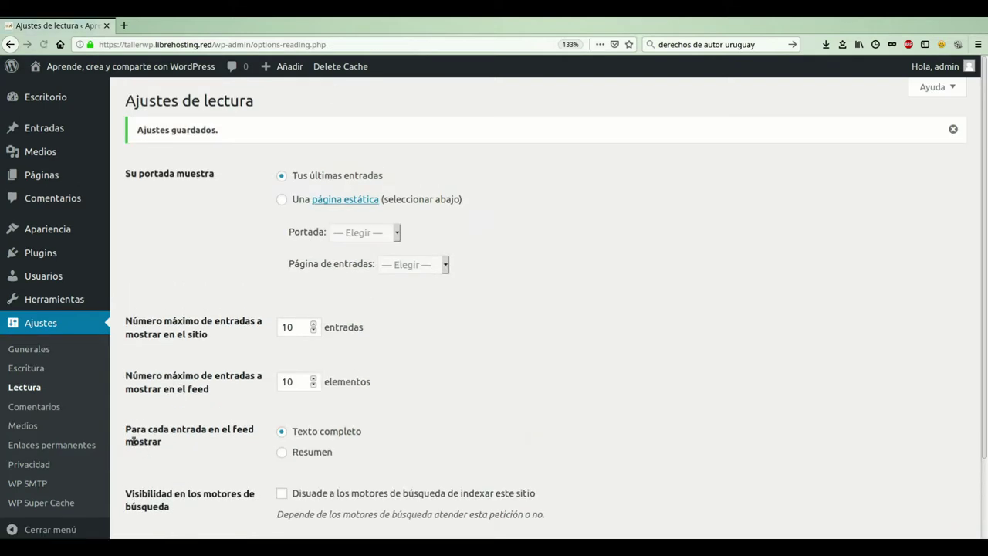
Step: Open the comment settings and review the article defaults, other comment options and e-mail notifications
left_click(24, 423)
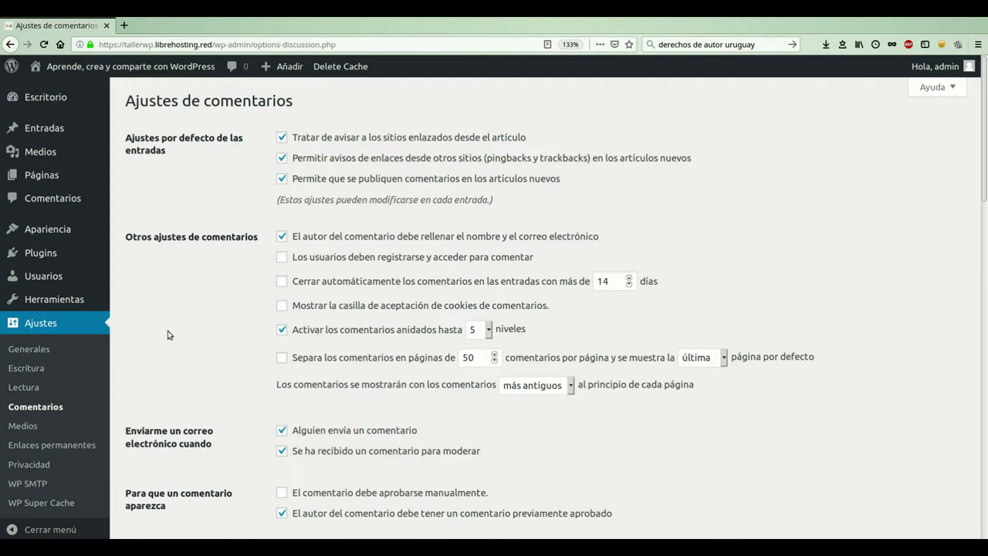
scroll(168, 334, "down", 1)
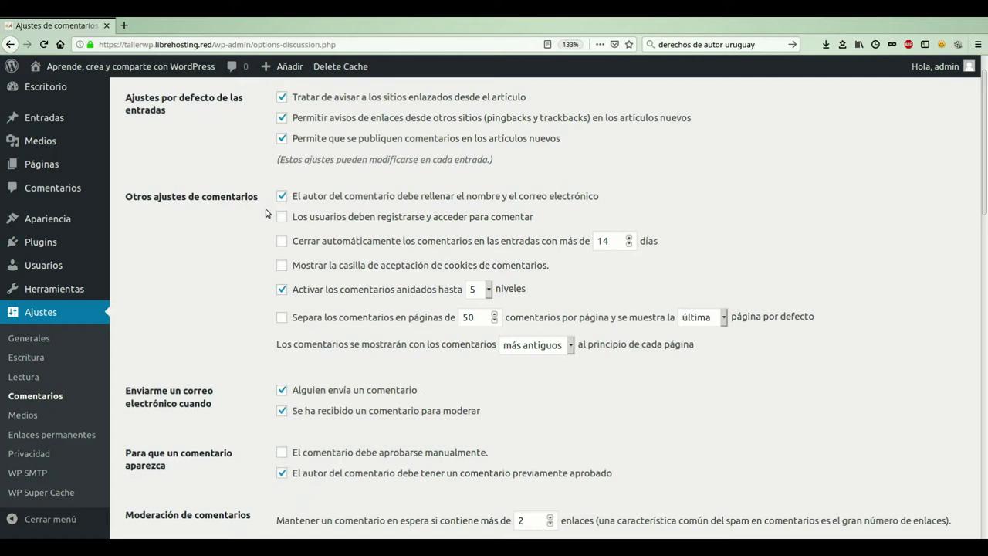
scroll(256, 249, "down", 1)
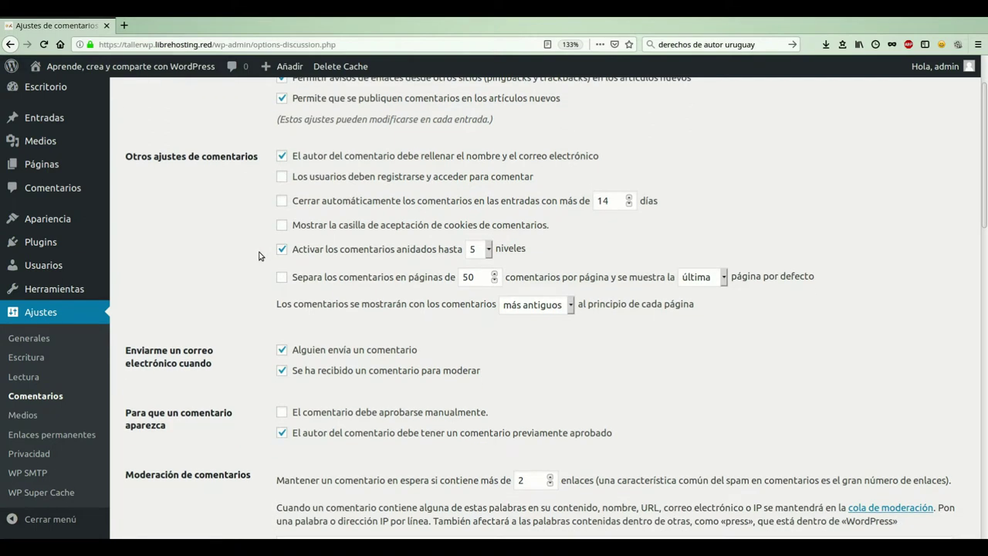
scroll(260, 256, "down", 2)
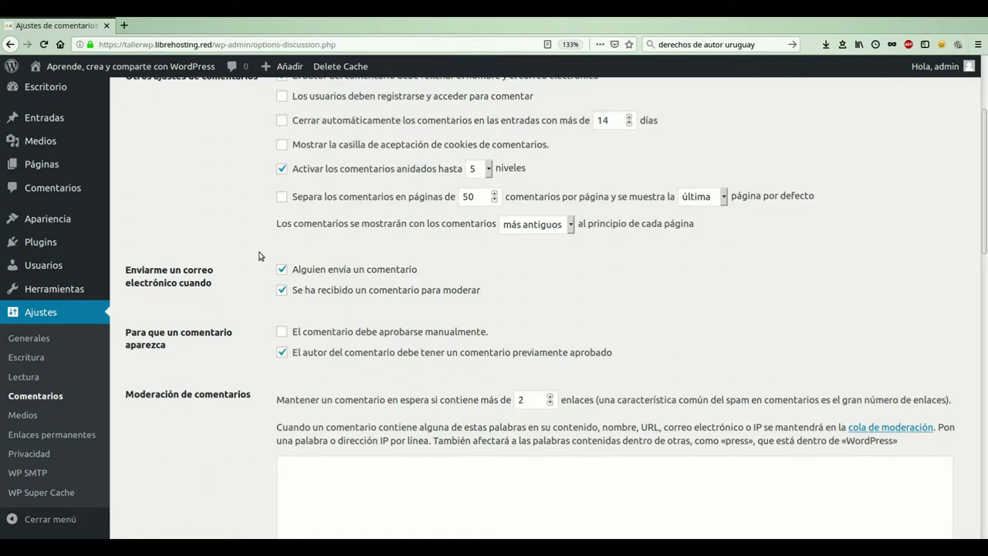
scroll(260, 256, "down", 1)
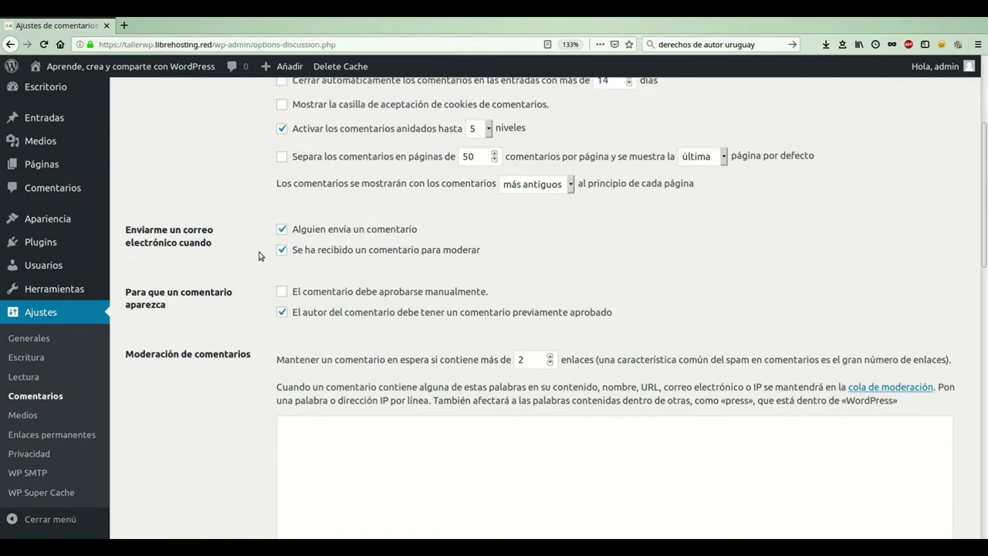
left_click(282, 291)
left_click(283, 311)
key("space")
Step: Review the comment approval rules, the moderation word list, the comment blacklist and the start of the avatar options
scroll(272, 311, "up", 4)
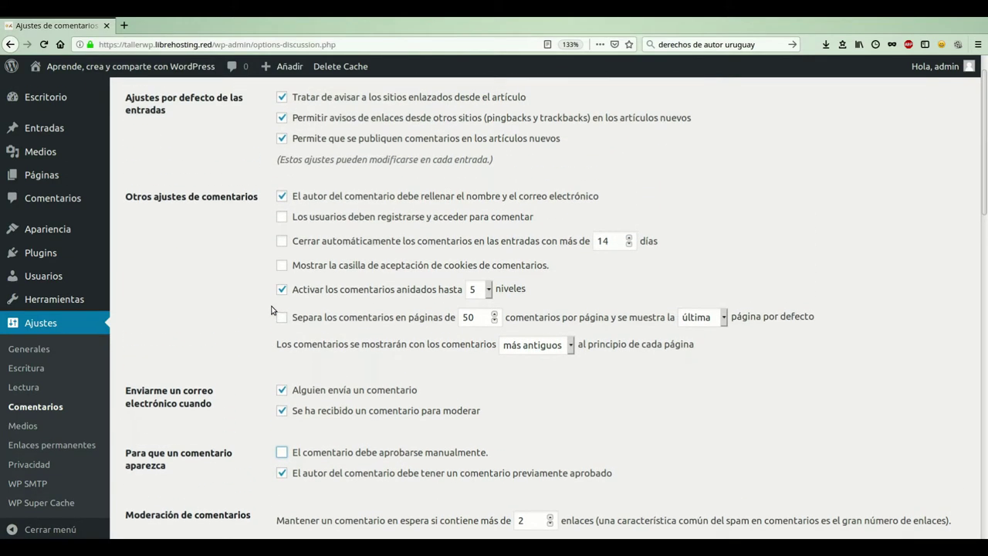
scroll(271, 310, "down", 2)
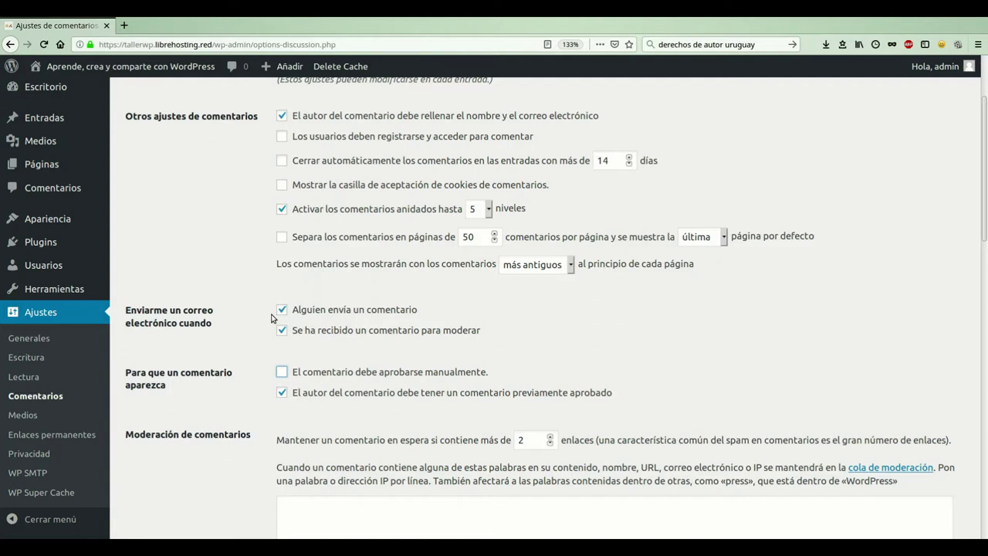
scroll(271, 317, "down", 2)
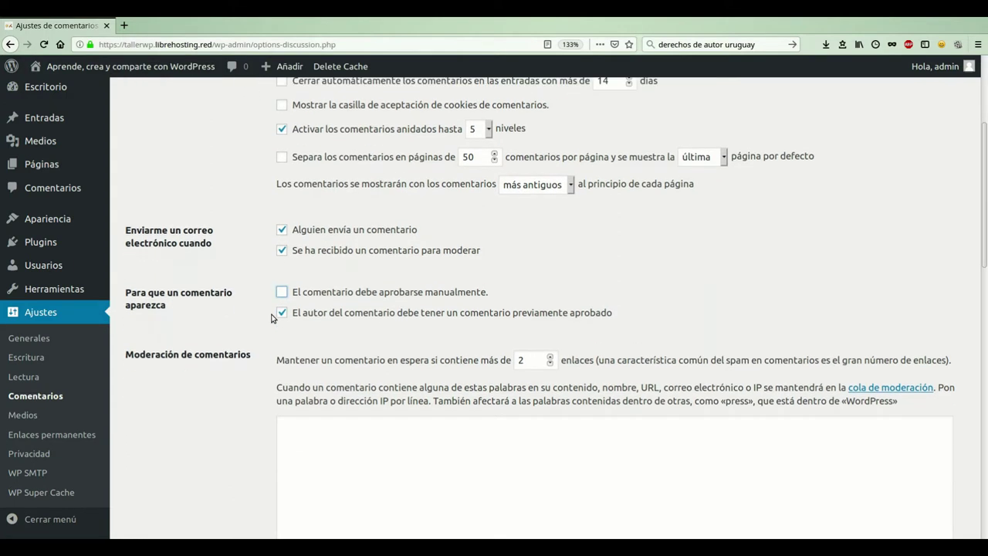
scroll(271, 317, "down", 2)
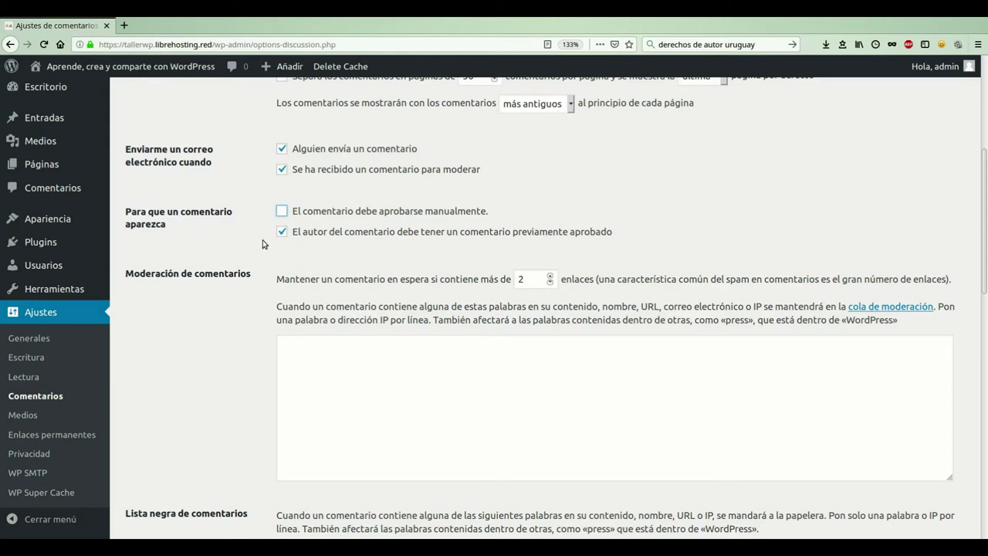
scroll(250, 294, "down", 3)
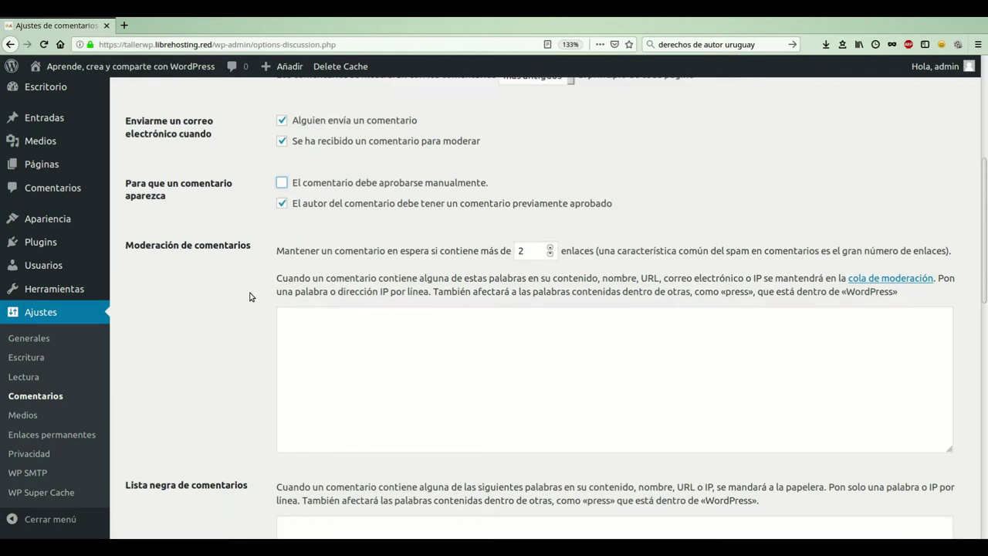
scroll(250, 296, "down", 5)
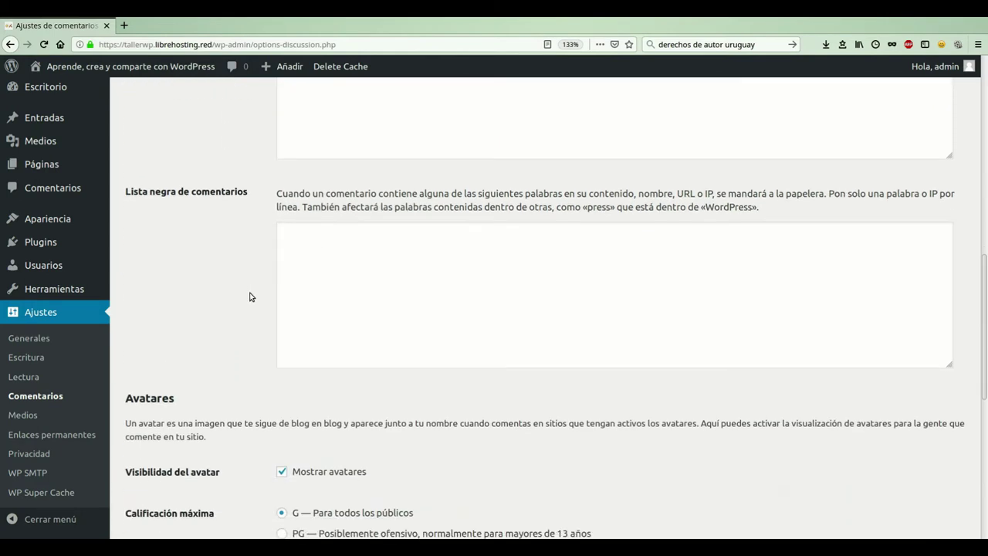
scroll(250, 297, "up", 4)
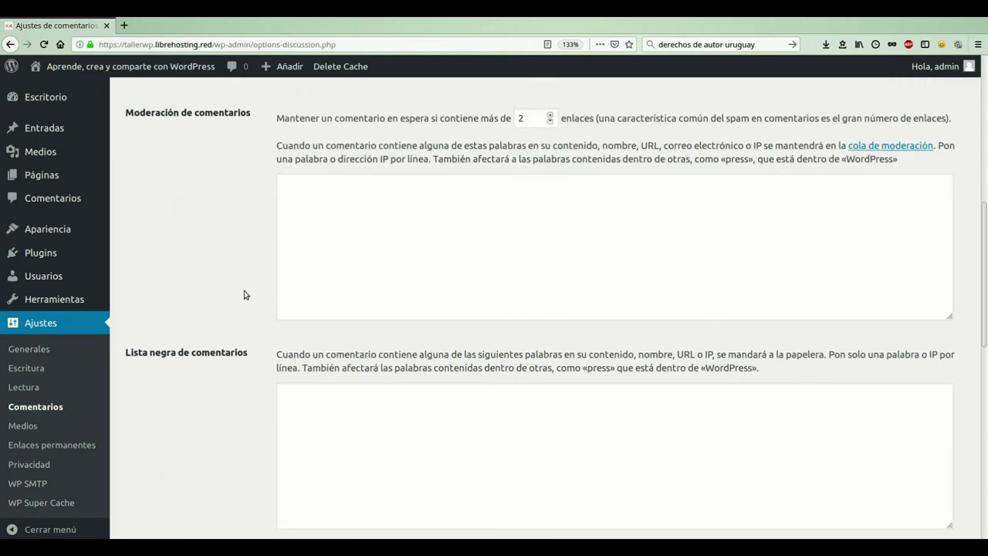
Step: Review the comment blacklist, the maximum avatar rating and the default avatar choices in the comment settings
scroll(244, 295, "down", 2)
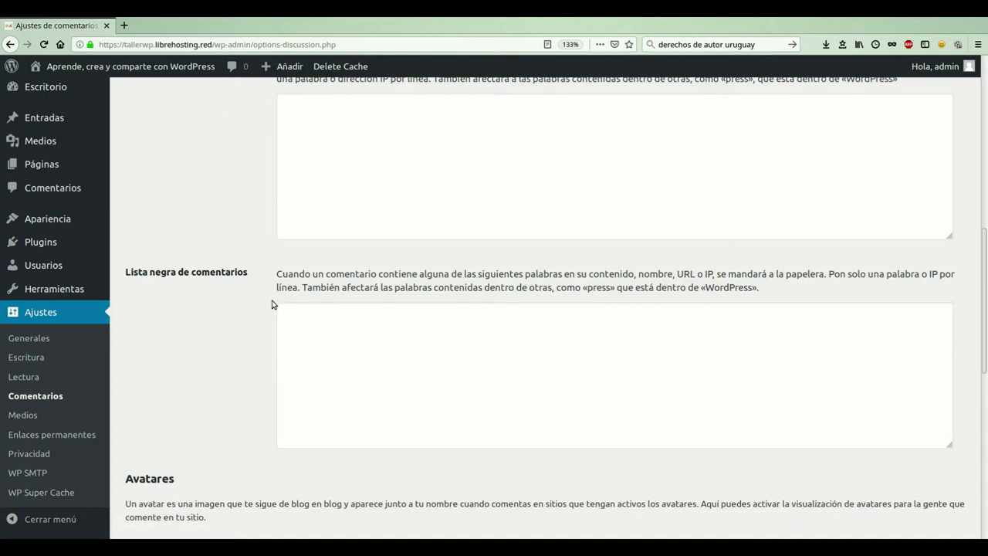
scroll(272, 304, "down", 3)
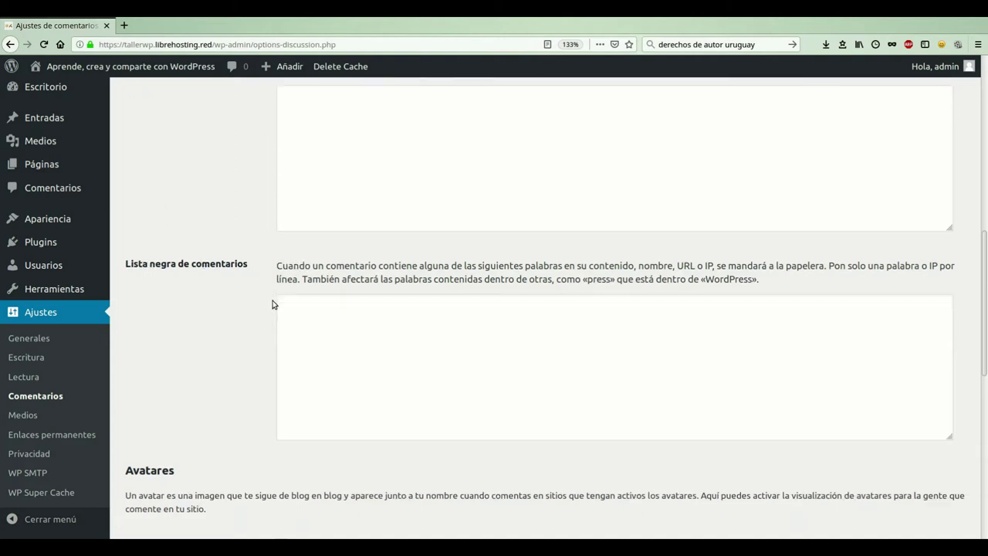
scroll(272, 305, "down", 9)
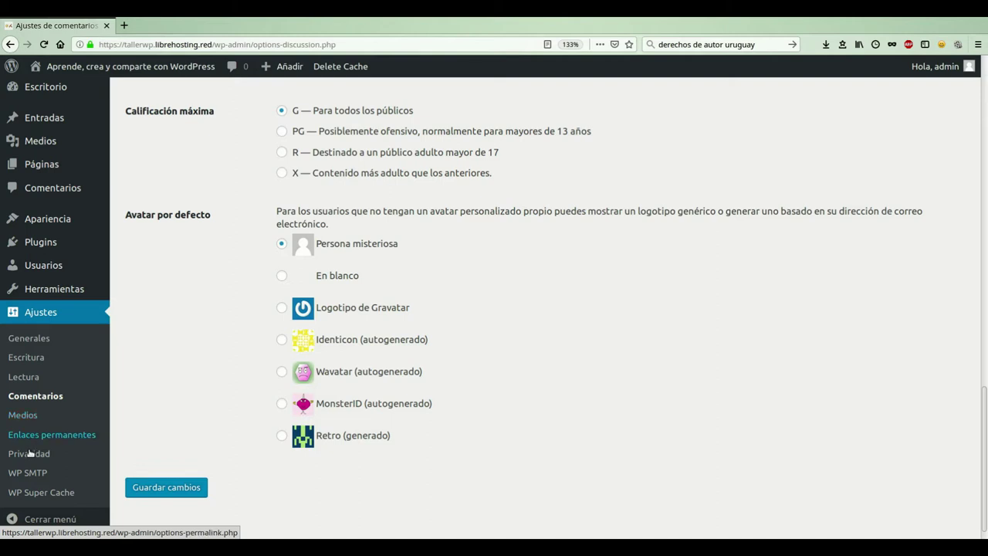
Step: In the permalink settings, choose the "Día y nombre" URL structure and save the changes
left_click(29, 446)
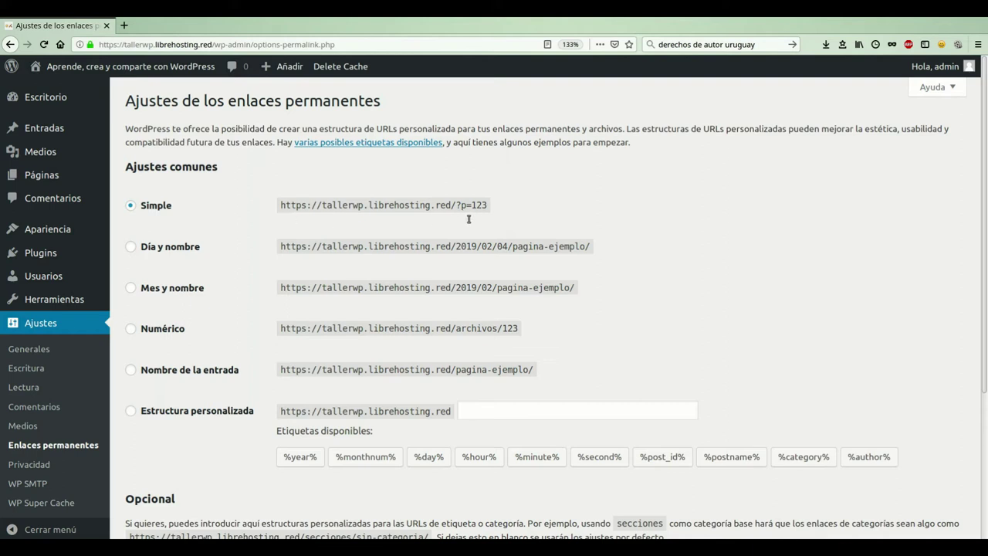
left_click_drag(459, 220, 482, 220)
left_click(130, 247)
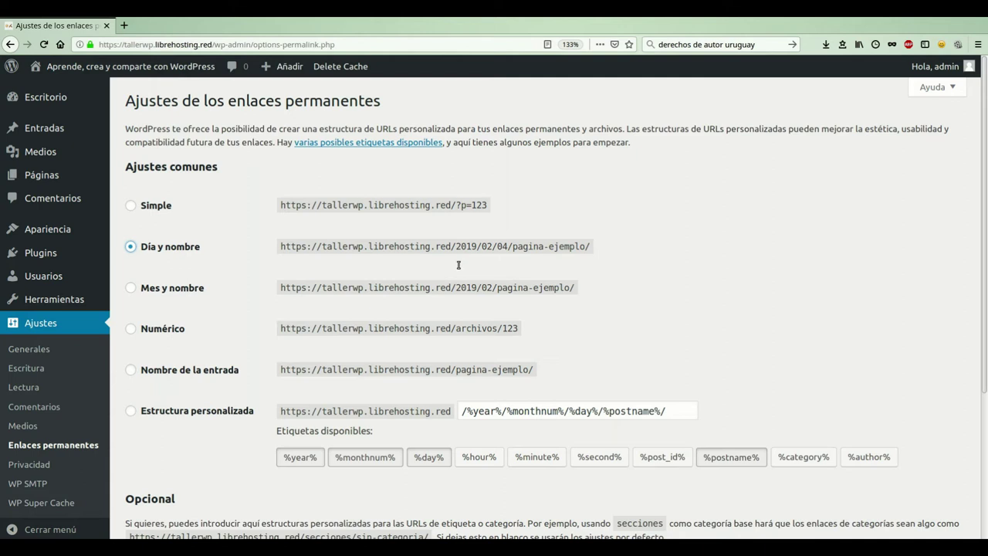
scroll(290, 286, "down", 1)
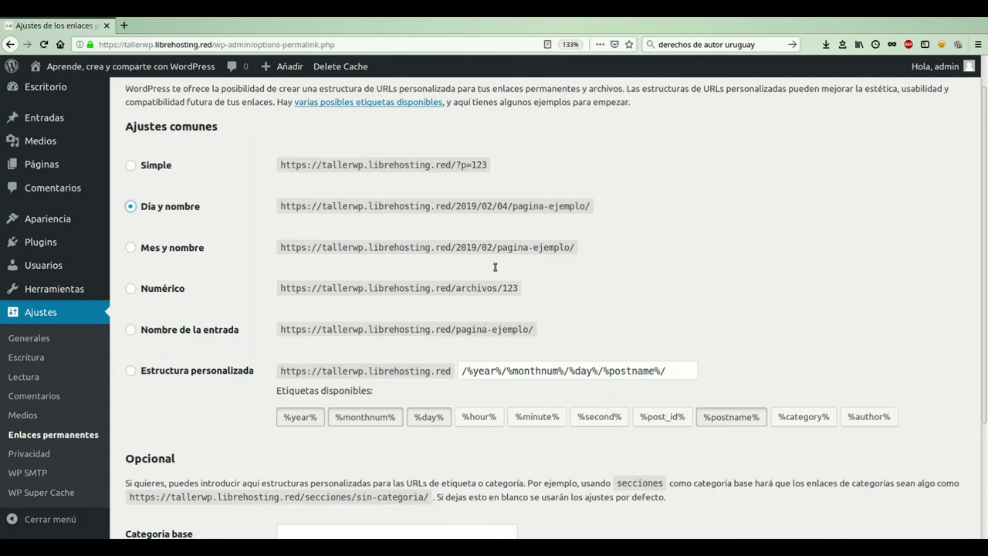
scroll(263, 276, "down", 1)
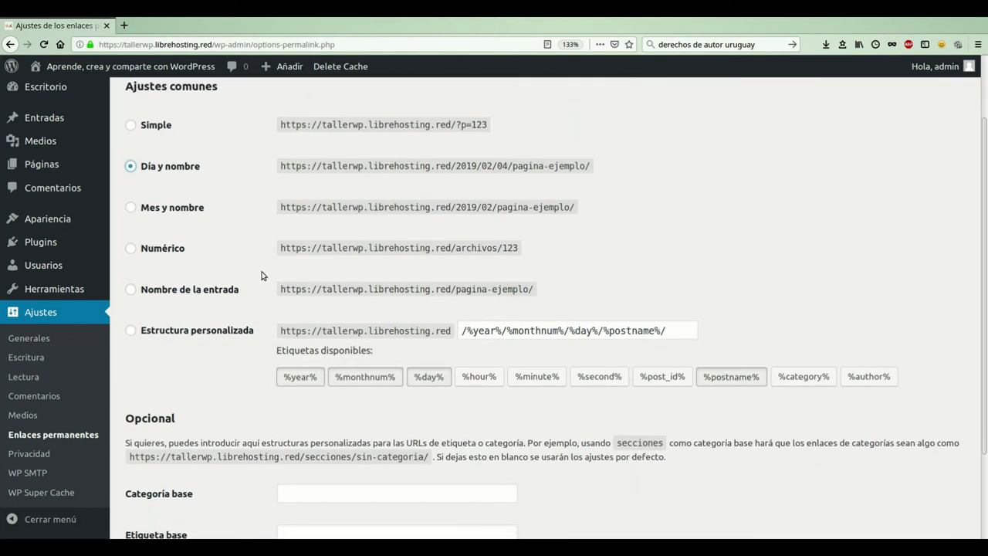
scroll(258, 276, "down", 3)
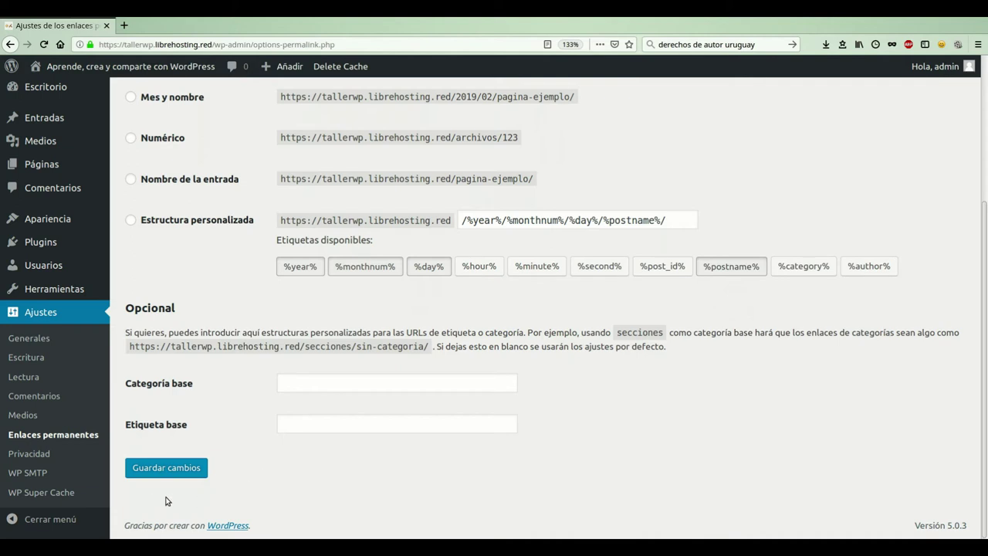
left_click(152, 486)
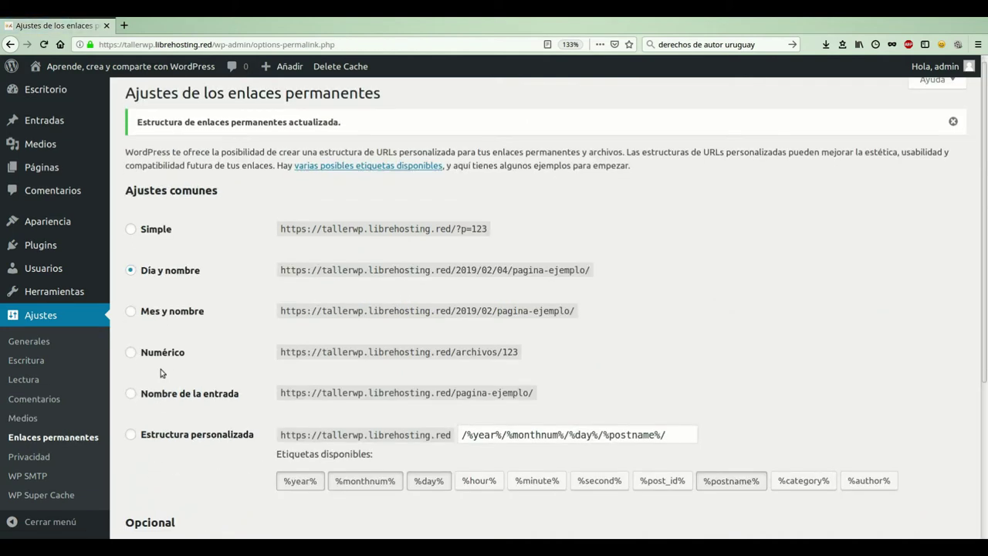
Step: Open the privacy settings and preview the site's current privacy policy page
scroll(159, 309, "down", 3)
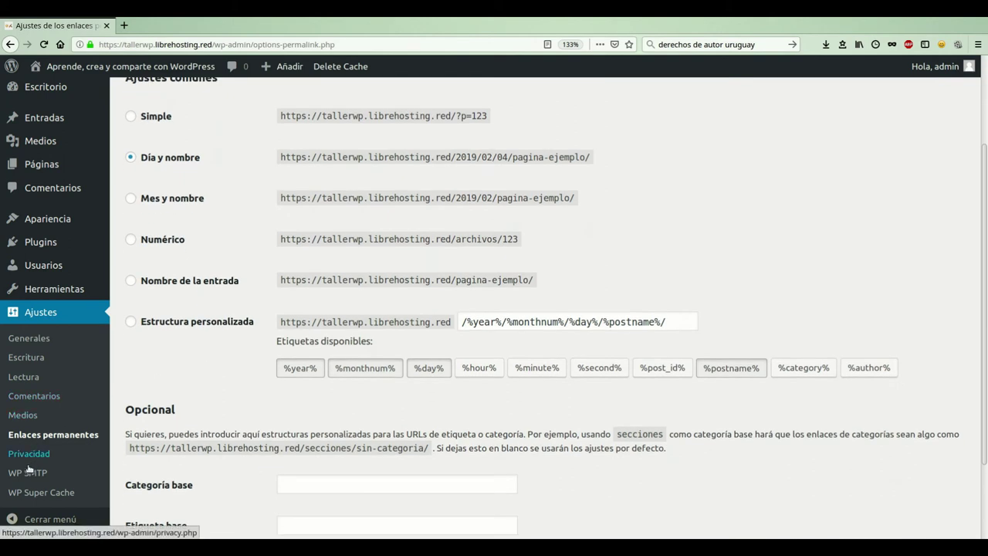
left_click(28, 465)
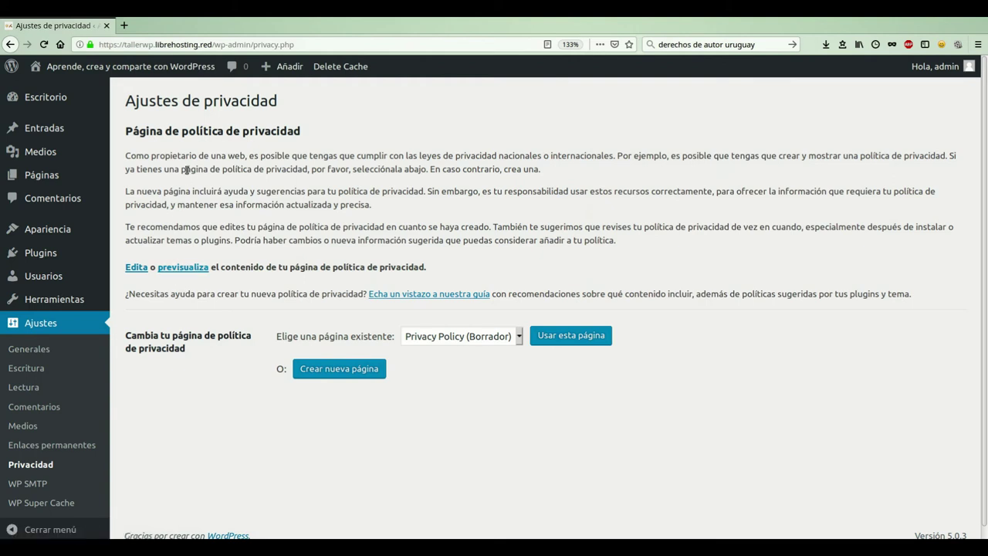
left_click(172, 285)
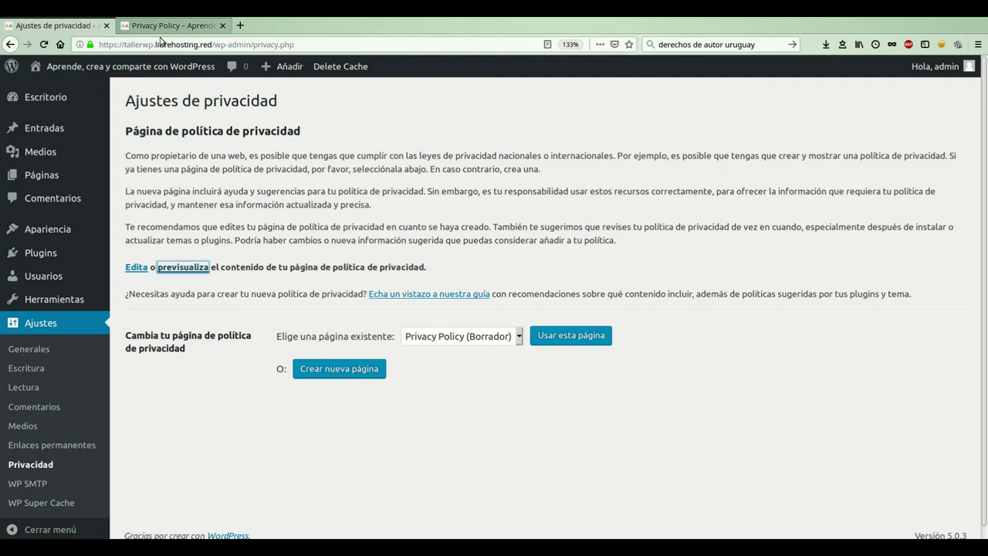
left_click(161, 31)
Step: Read through the whole Privacy Policy page, including its sections on comments, media, cookies and data rights, and return to the privacy settings
scroll(78, 270, "down", 2)
scroll(81, 284, "down", 3)
scroll(88, 286, "down", 3)
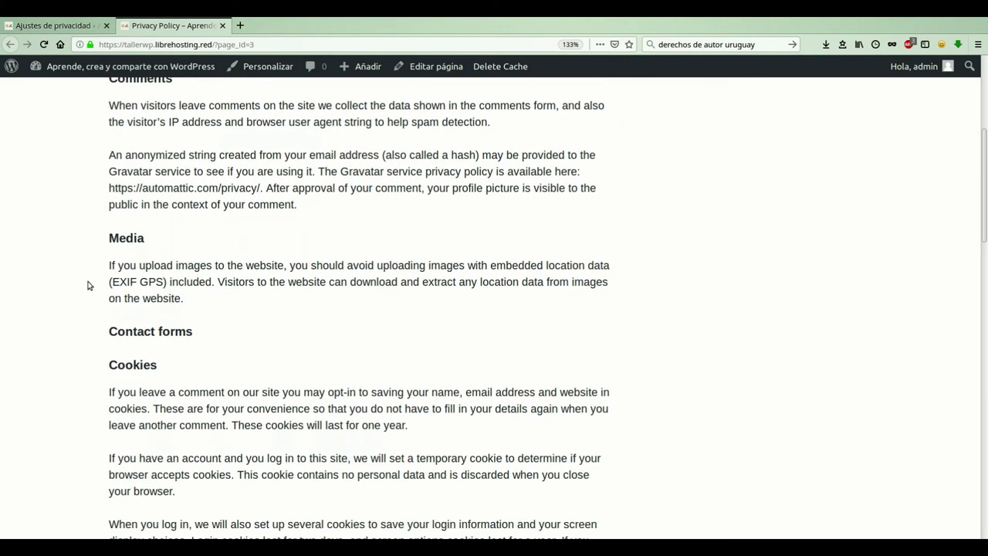
scroll(87, 286, "up", 3)
scroll(87, 286, "down", 2)
scroll(87, 286, "down", 5)
scroll(87, 286, "up", 2)
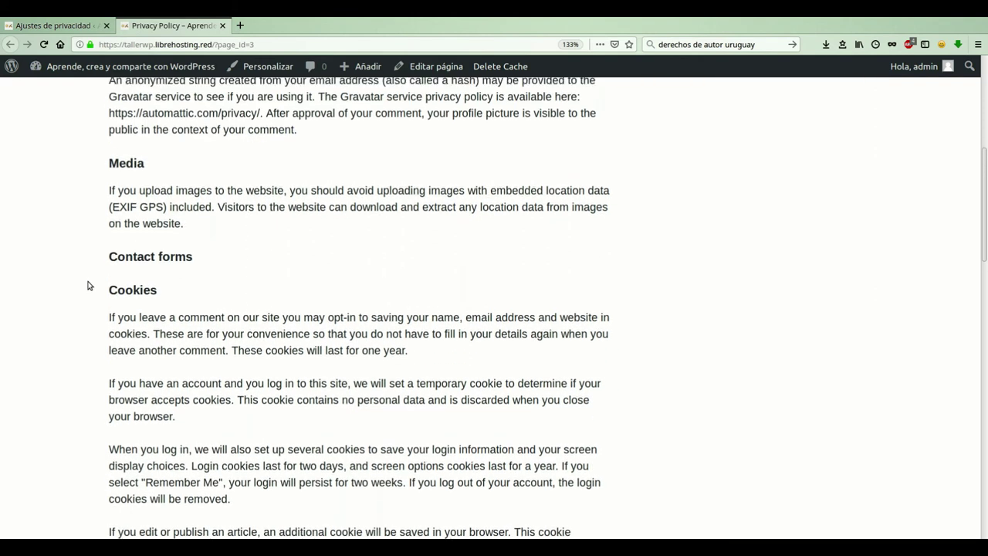
scroll(87, 286, "up", 1)
scroll(87, 286, "up", 1)
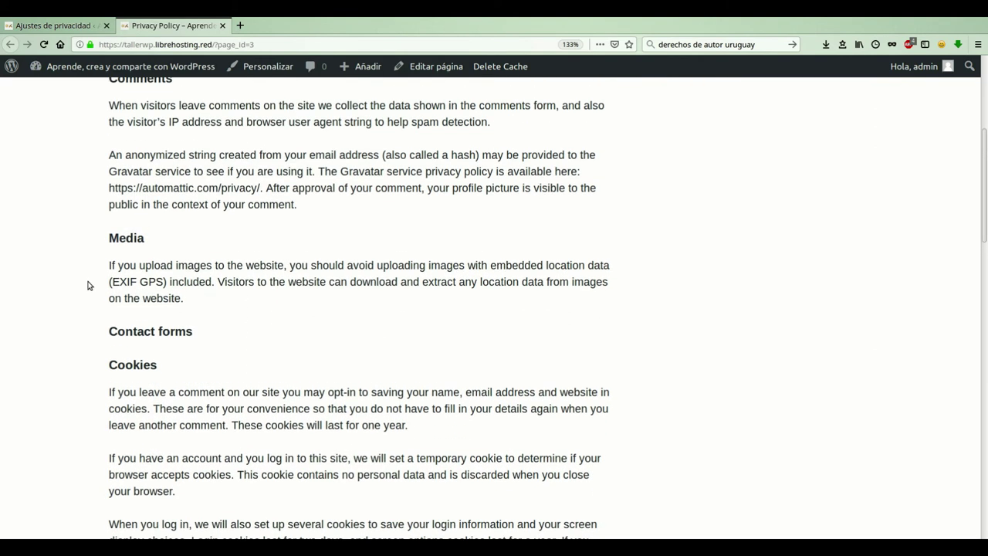
scroll(87, 286, "down", 4)
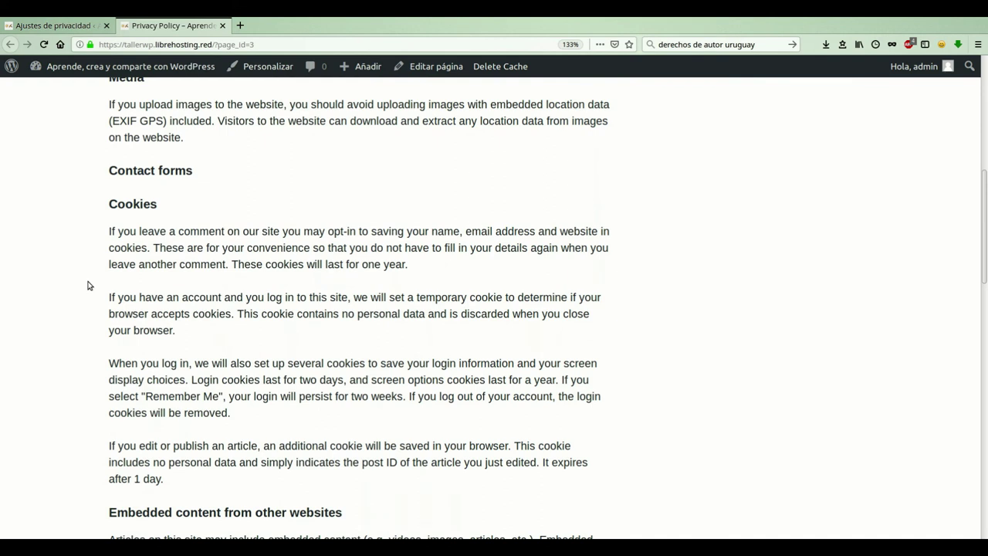
scroll(87, 286, "down", 1)
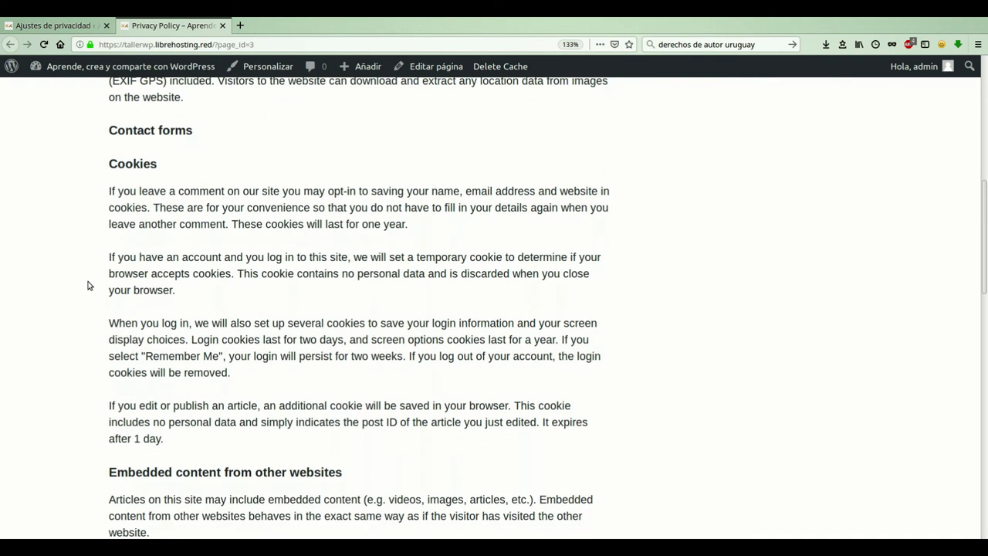
scroll(88, 286, "down", 7)
scroll(87, 286, "down", 7)
scroll(87, 286, "down", 6)
scroll(88, 286, "up", 20)
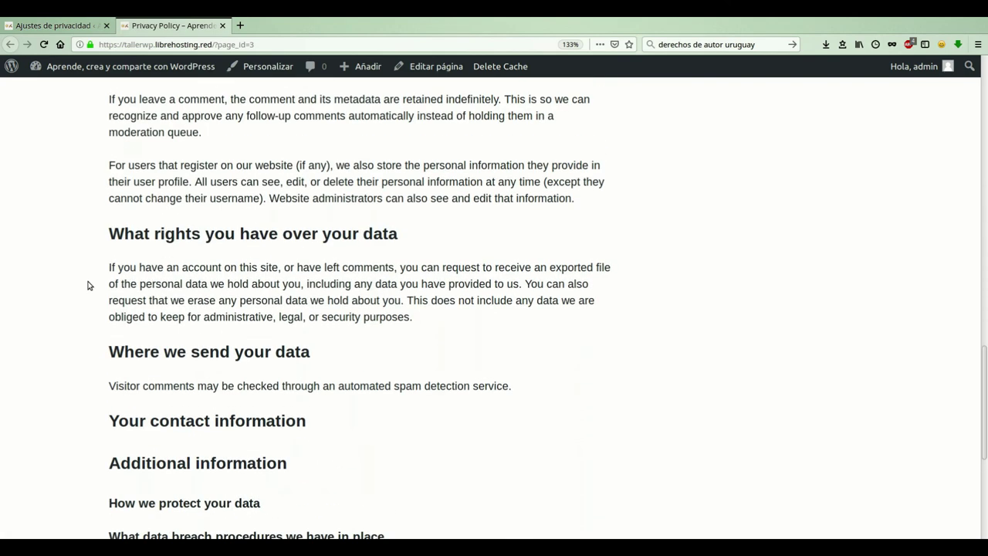
scroll(87, 286, "up", 7)
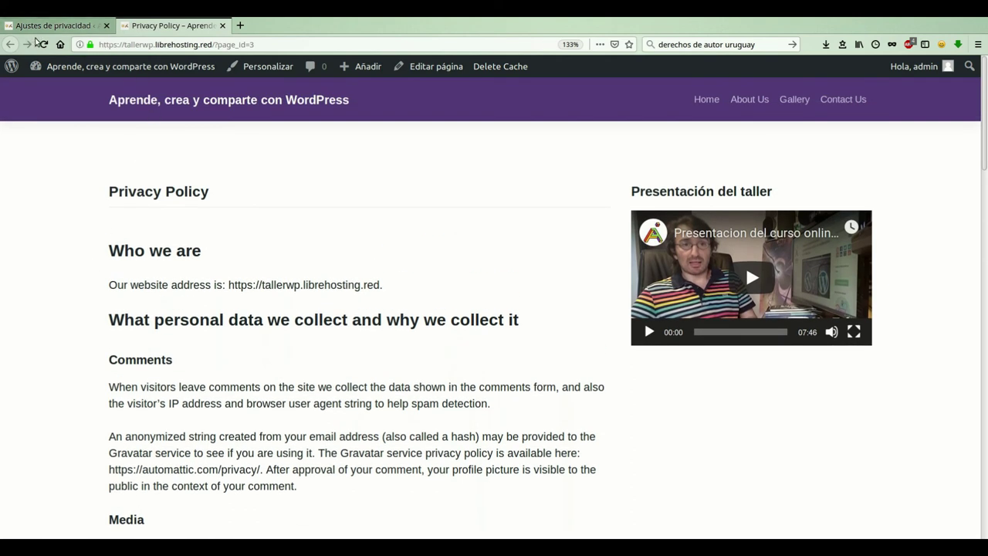
left_click(48, 34)
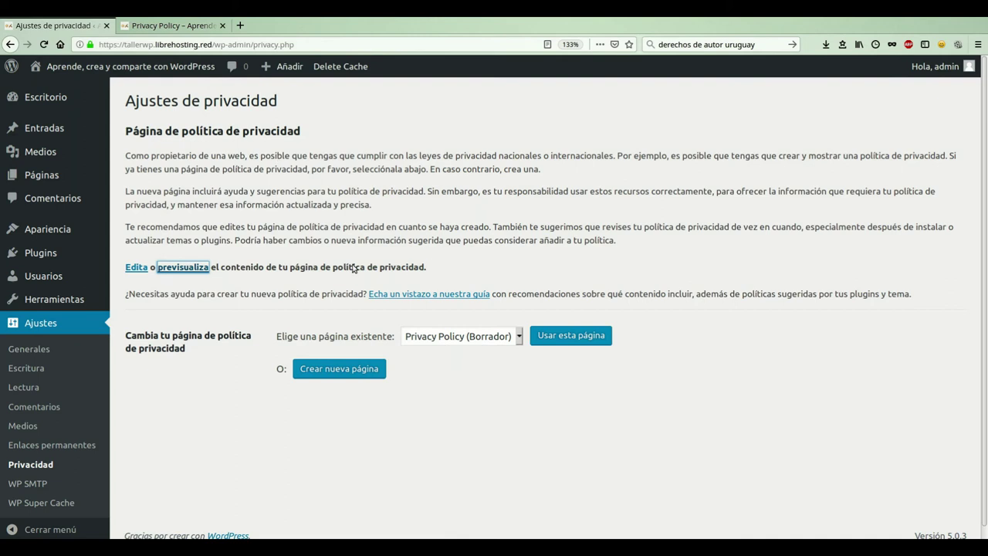